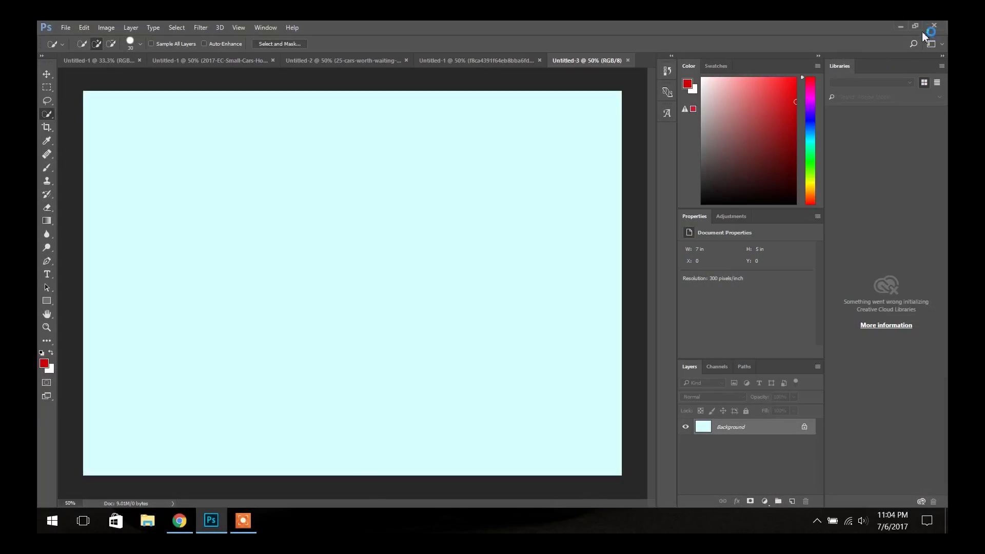
Step: Drag the chihuahua photo from the desktop onto the pale-blue canvas
left_click(922, 32)
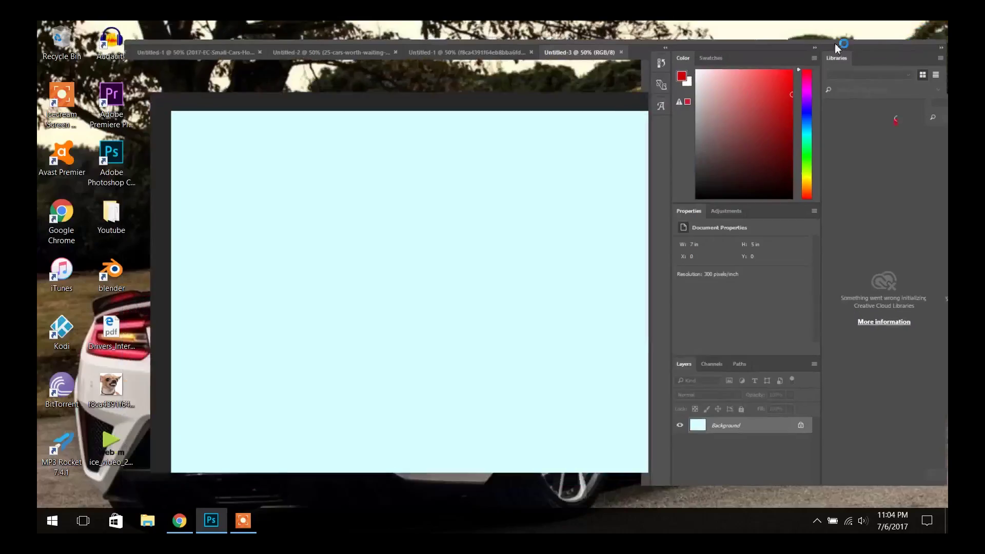
left_click(108, 403)
left_click_drag(108, 402, 391, 334)
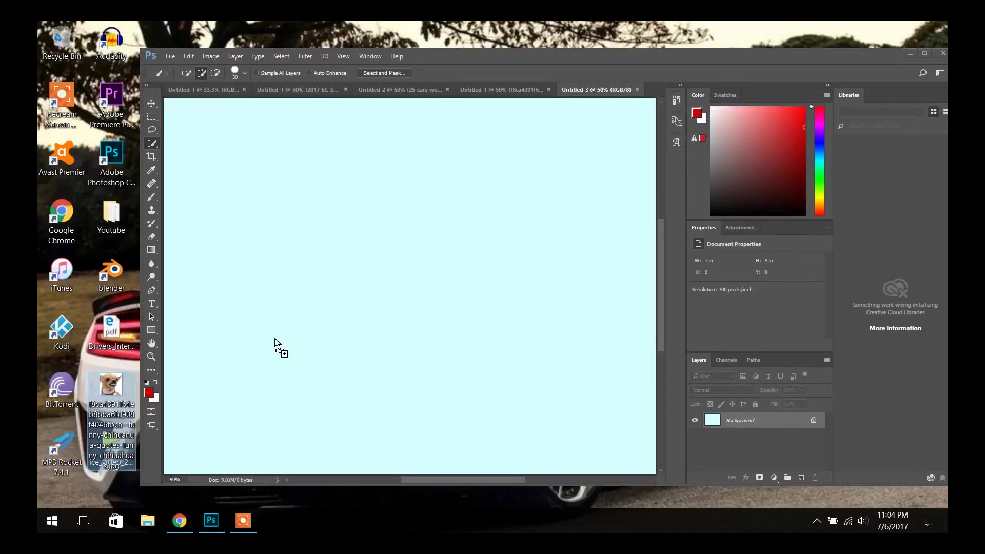
left_click(923, 51)
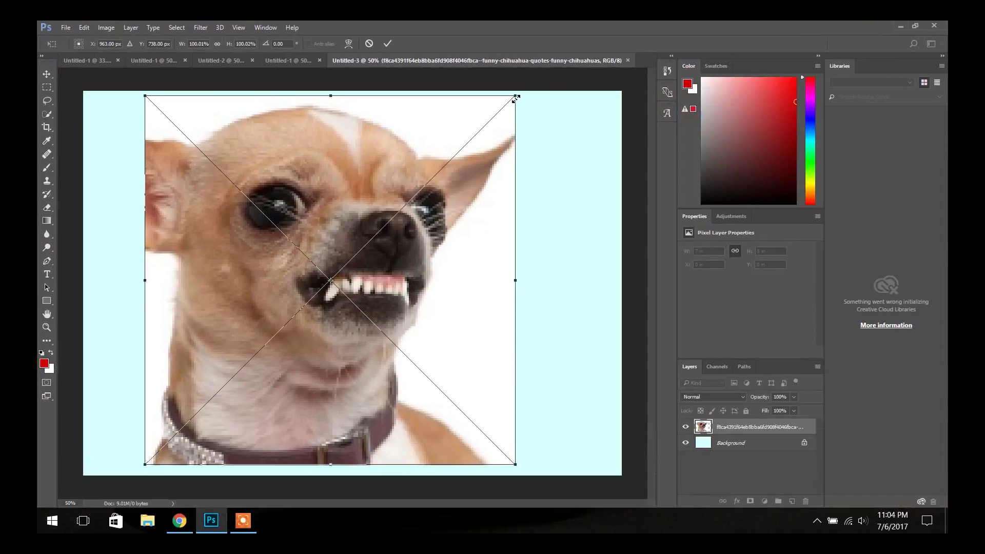
Step: Shrink the chihuahua to about quarter size and centre it on the canvas
left_click_drag(515, 98, 373, 301)
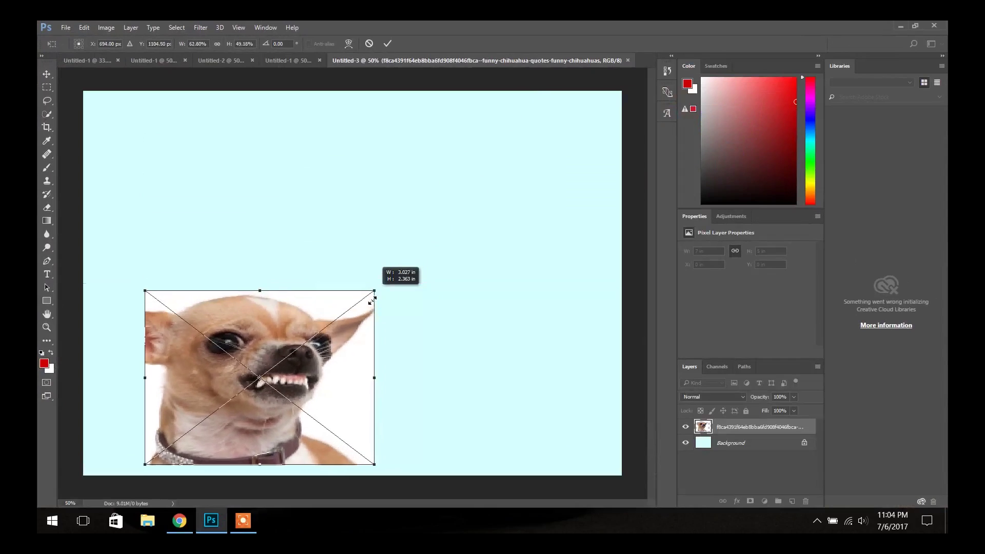
left_click_drag(373, 302, 313, 342)
left_click_drag(250, 374, 400, 242)
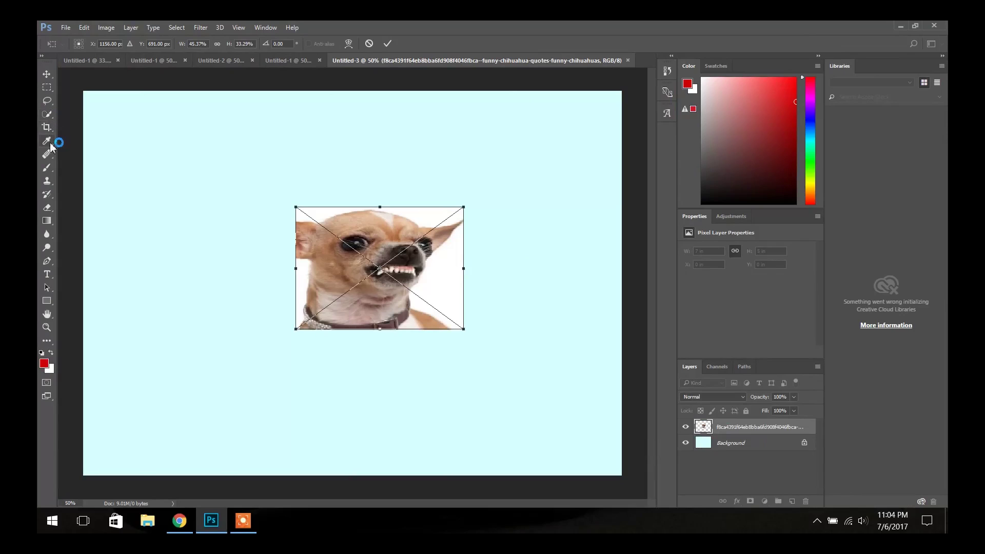
Step: Commit the chihuahua placement and duplicate its layer with Duplicate Layer
left_click(49, 126)
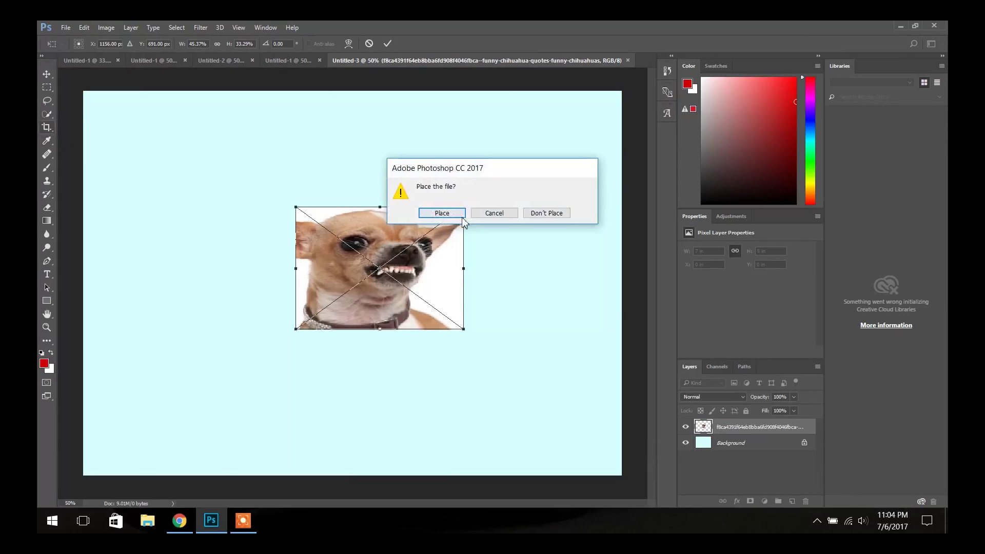
left_click(441, 213)
right_click(706, 430)
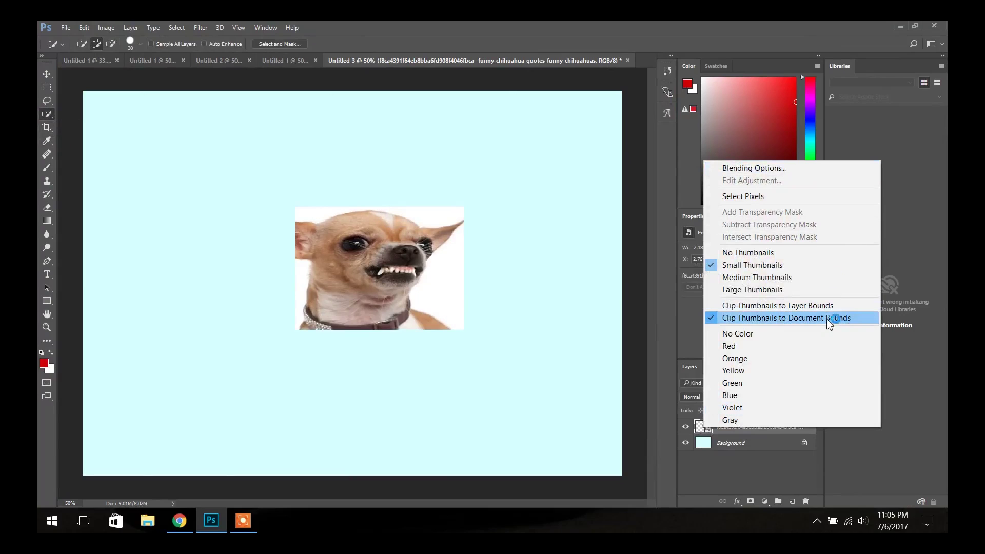
right_click(739, 434)
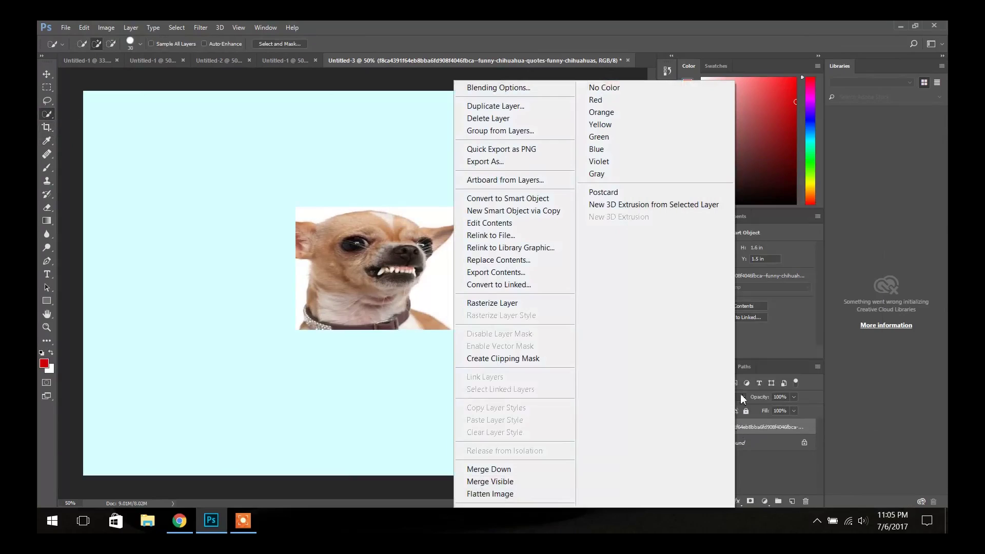
left_click(534, 106)
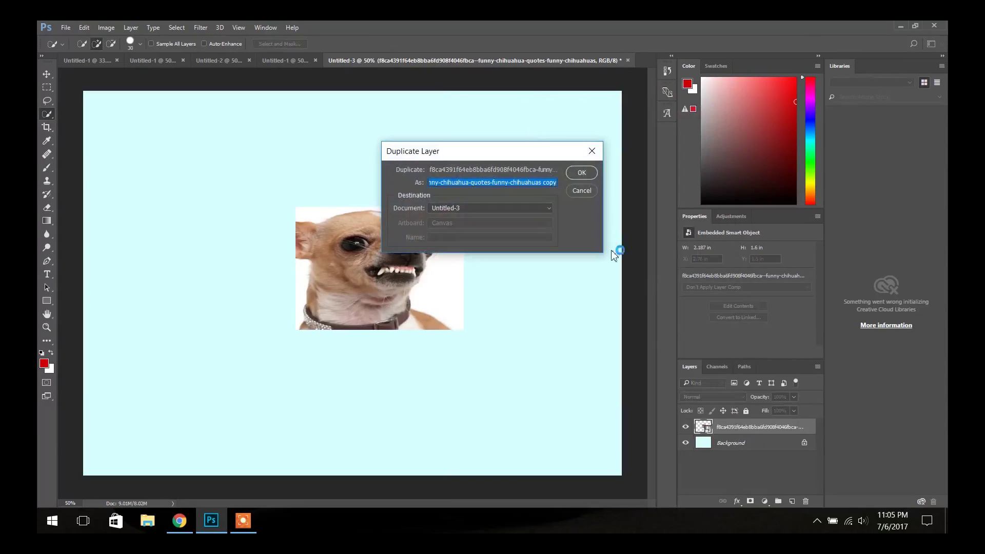
left_click(581, 175)
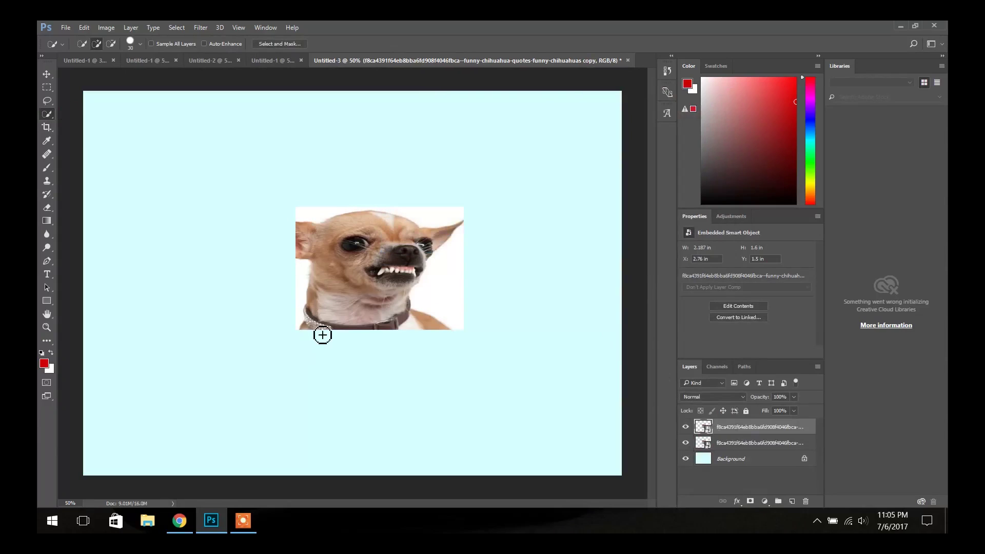
Step: Quick-select the dog, turn the selection into a layer mask, and open Blending Options
mouse_move(321, 321)
left_mouse_down()
mouse_move(331, 292)
mouse_move(395, 313)
left_mouse_up()
left_click(750, 501)
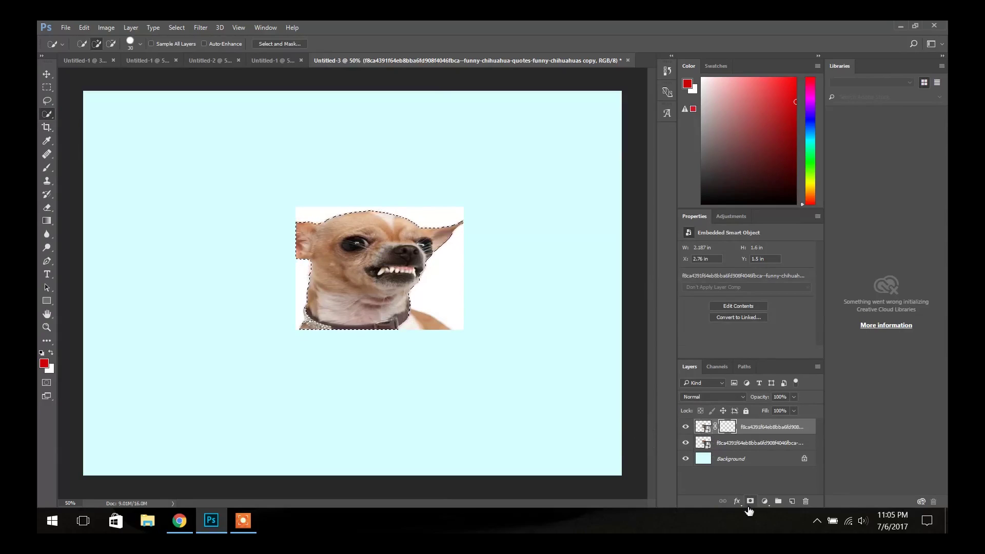
left_click(702, 426)
right_click(700, 431)
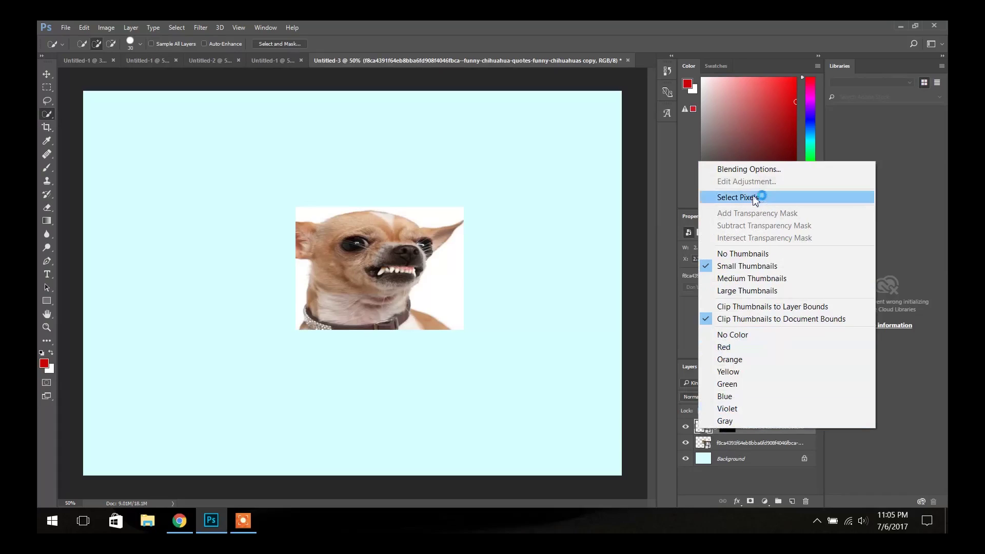
left_click(740, 170)
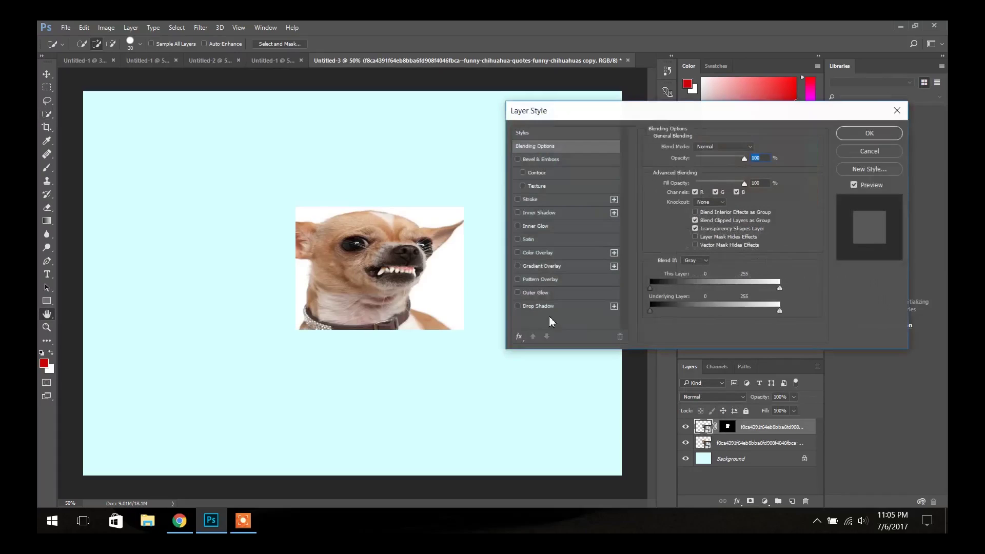
Step: Give the masked dog a green Outer Glow with 25% spread and 65 px size
left_click(538, 294)
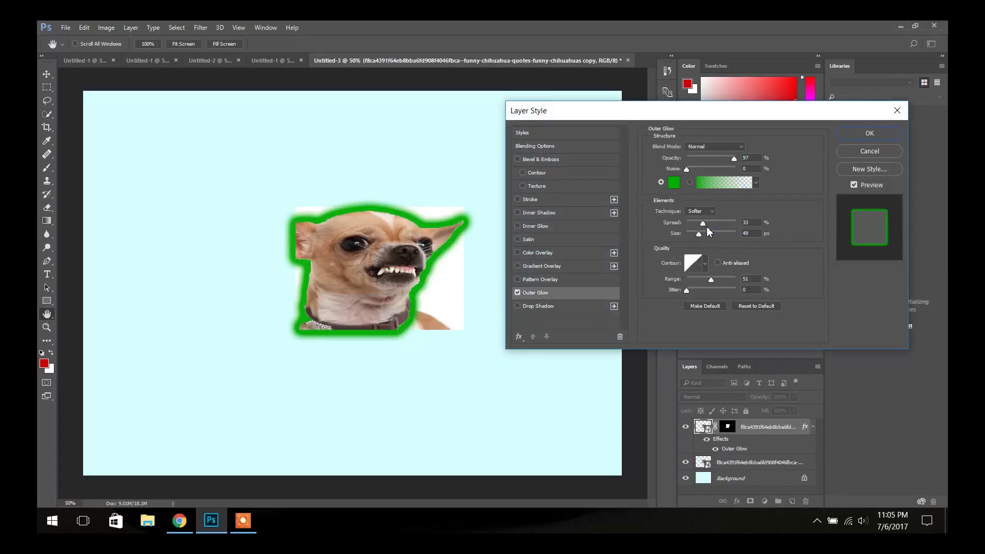
left_click_drag(706, 223, 703, 237)
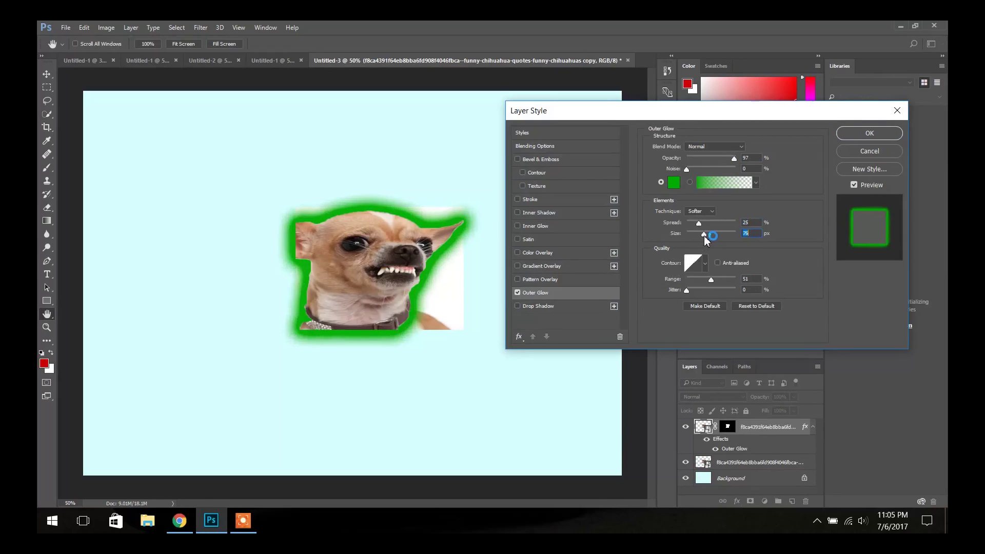
left_click(888, 136)
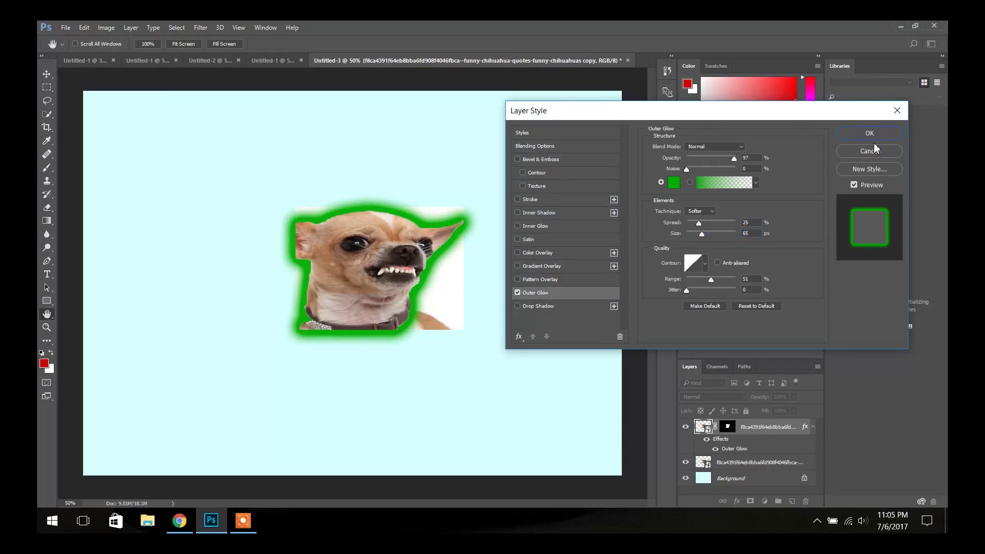
left_click(870, 138)
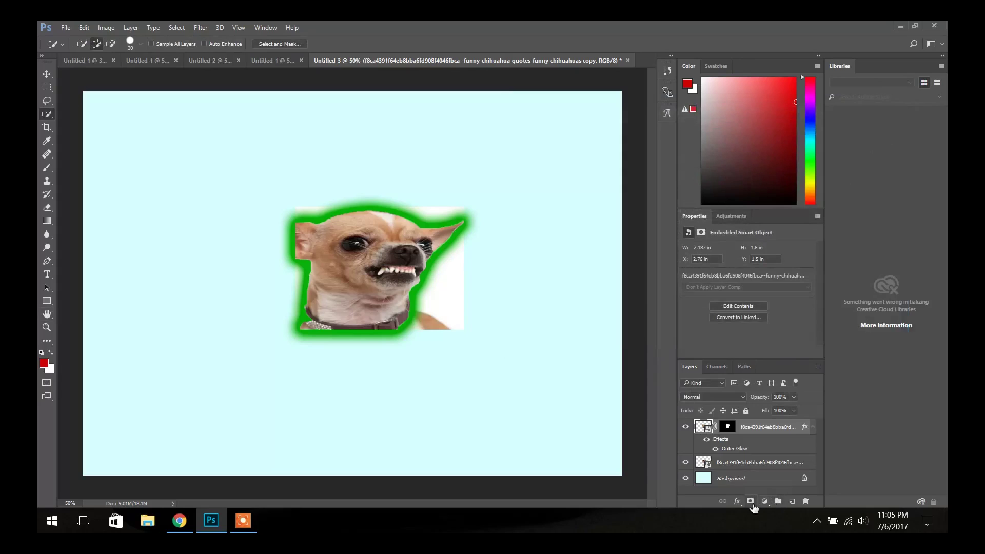
Step: Add a vector mask, delete the unmasked chihuahua layer, and unlock the Background as Layer 0
left_click(751, 503)
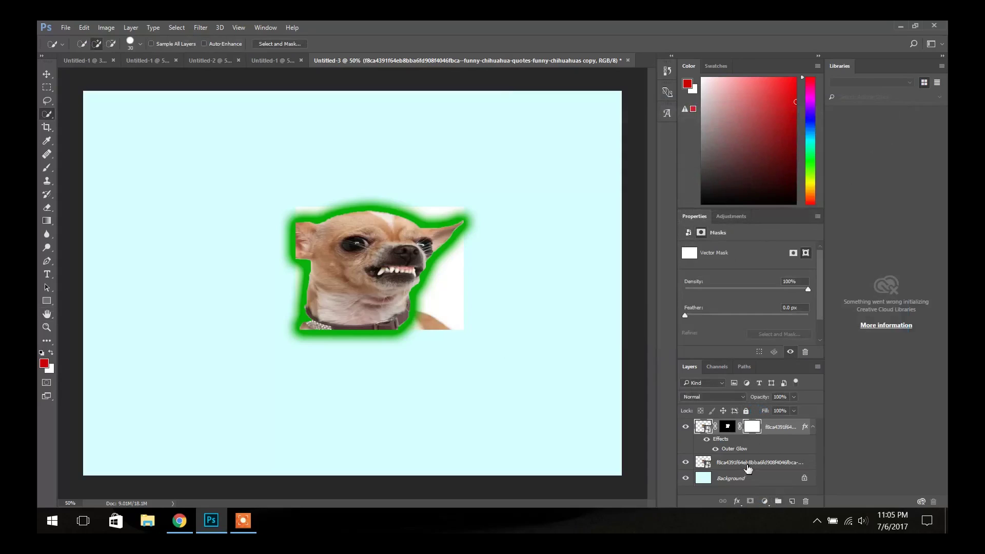
right_click(748, 466)
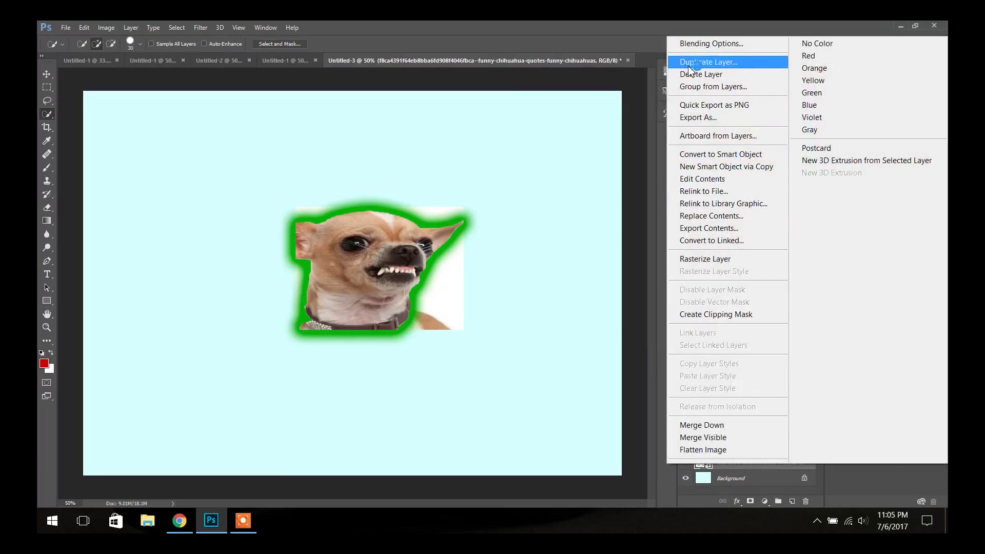
left_click(692, 75)
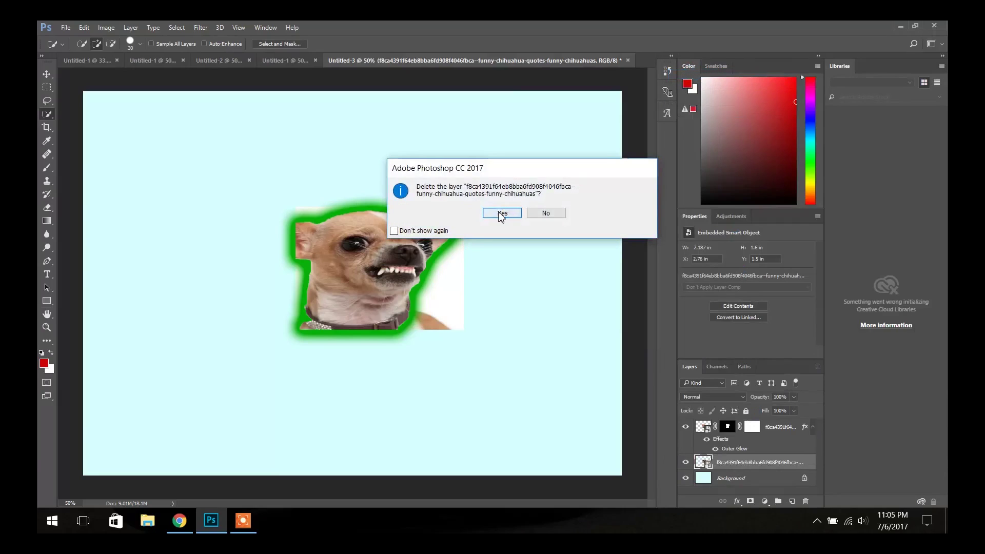
left_click(501, 214)
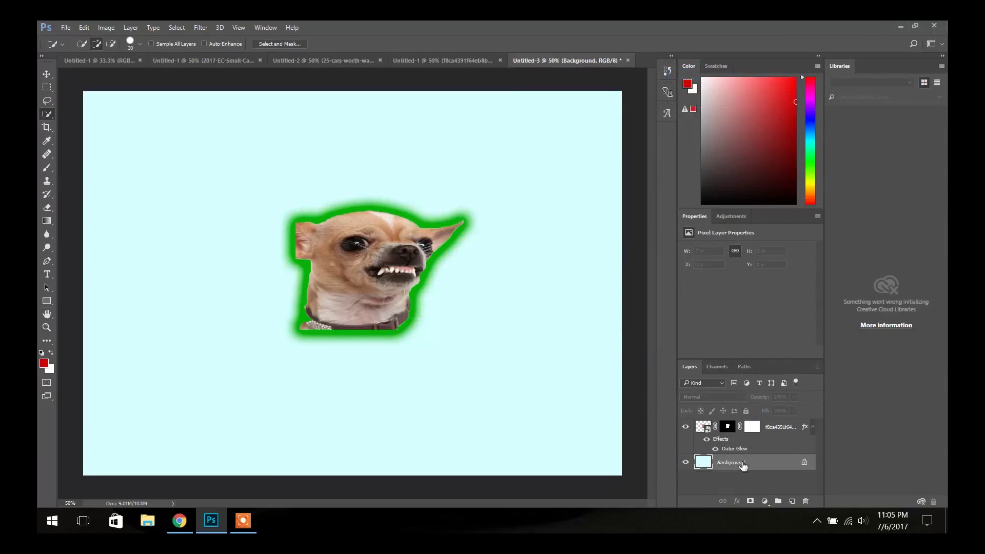
left_click(806, 462)
Step: Give Layer 0 a magenta (ff00c0) Color Overlay layer style
right_click(764, 464)
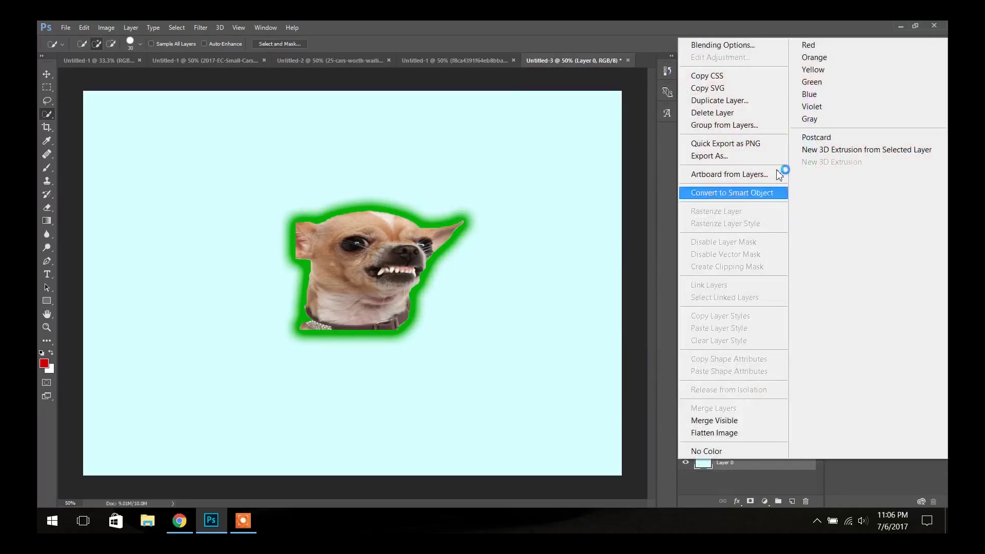
left_click(721, 47)
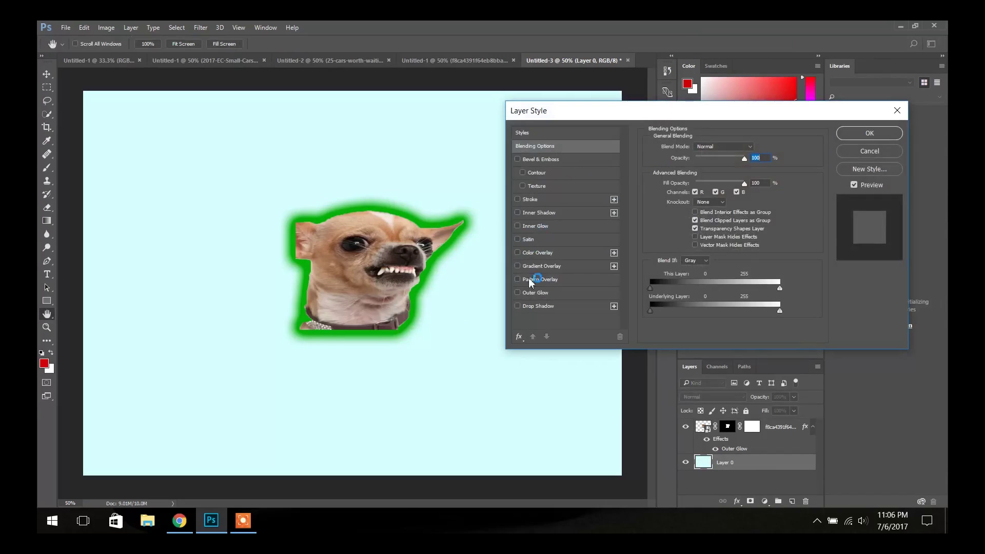
left_click(537, 293)
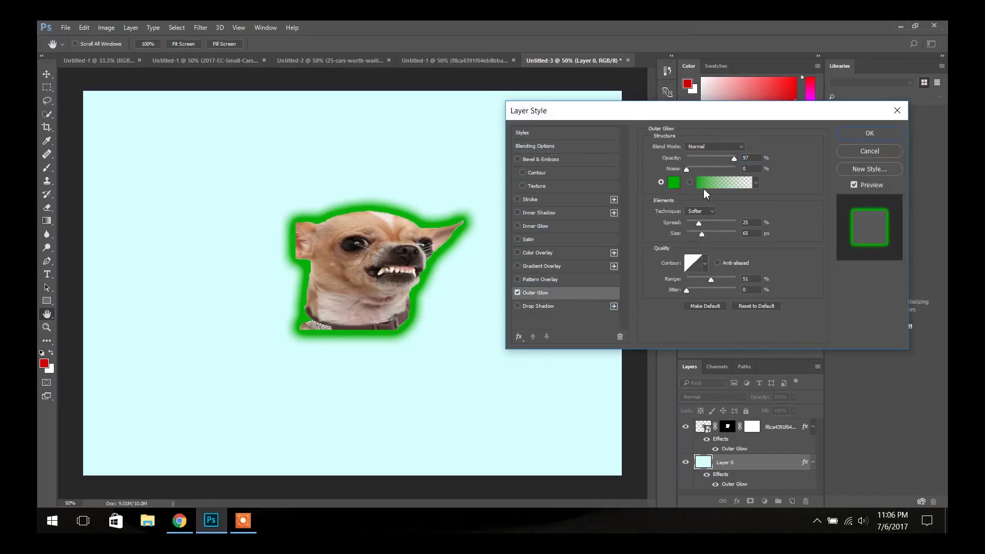
left_click(517, 293)
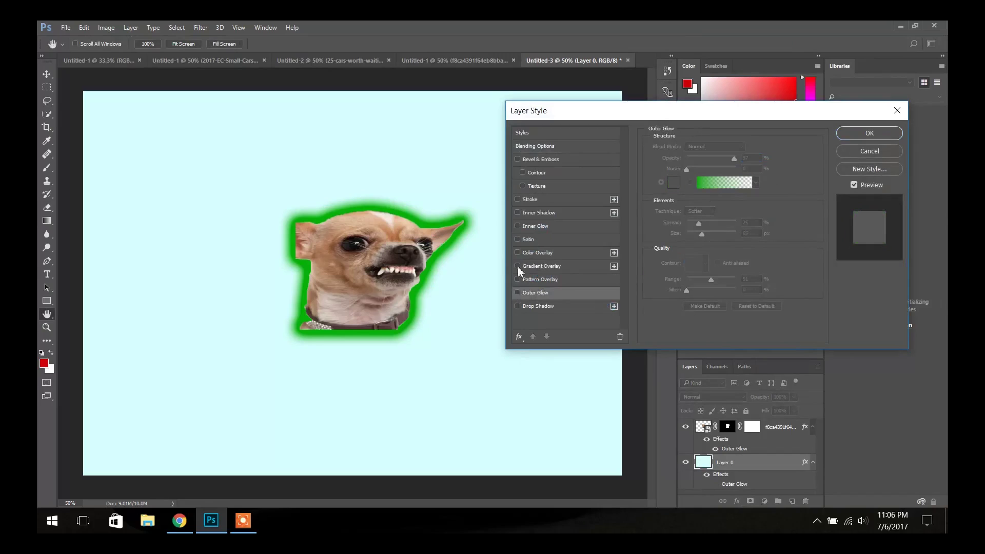
left_click(527, 254)
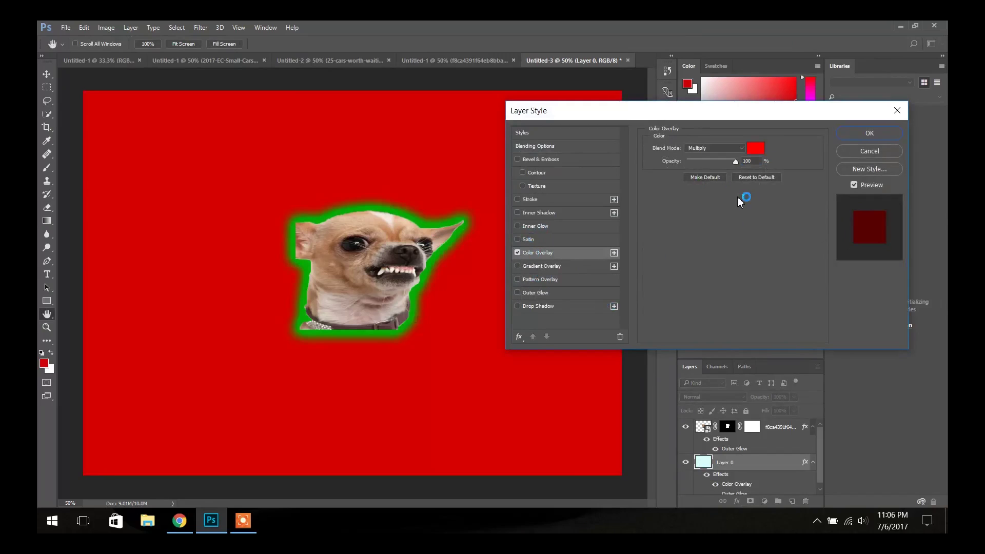
left_click(752, 150)
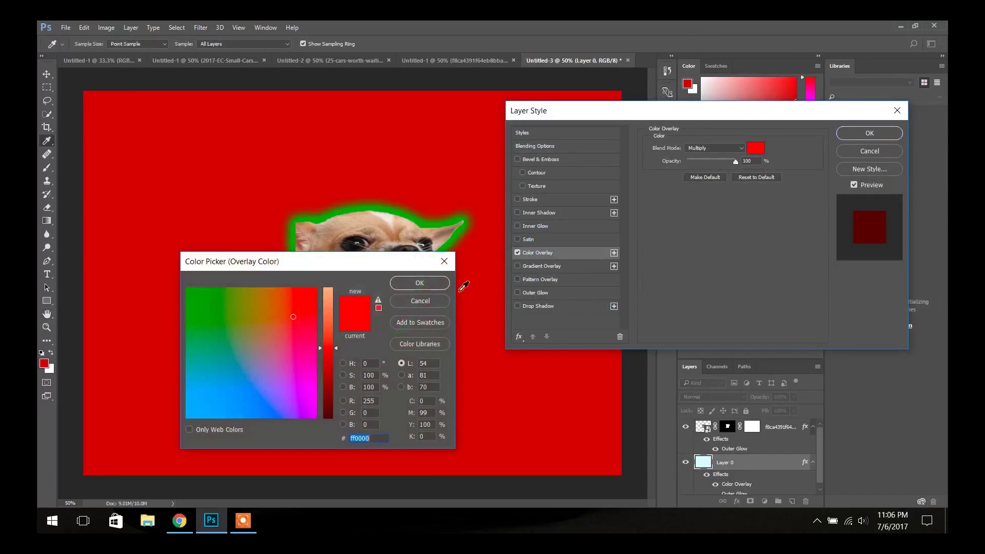
left_click(302, 370)
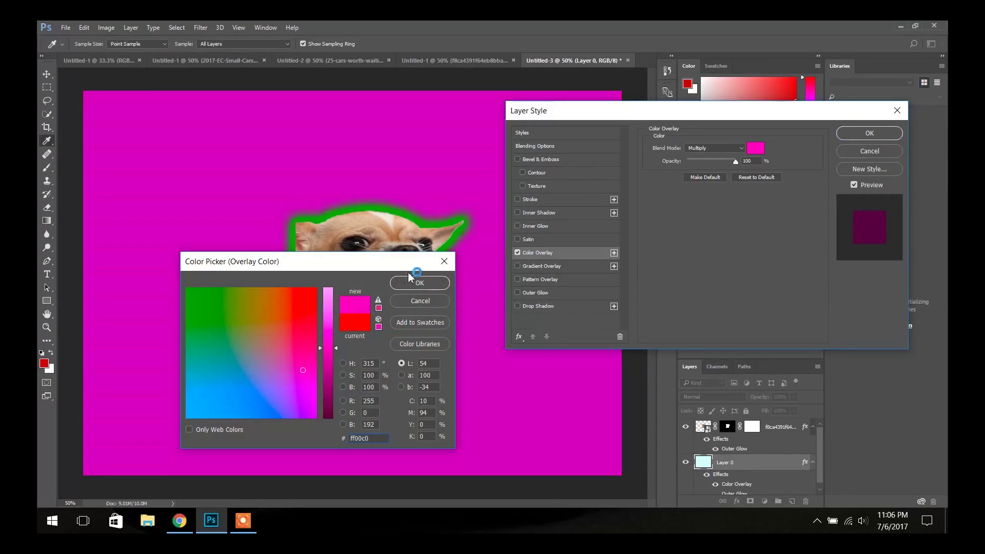
left_click(420, 283)
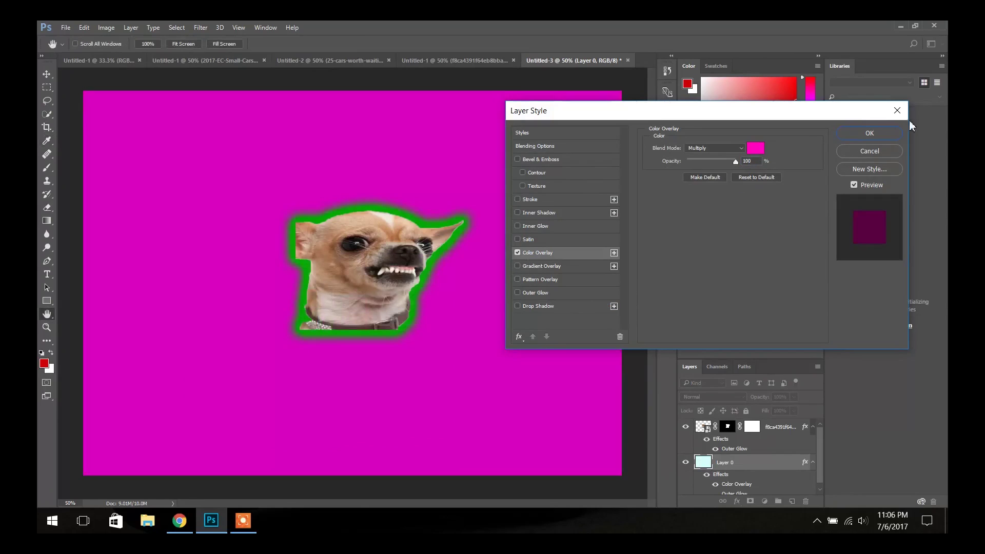
left_click(869, 133)
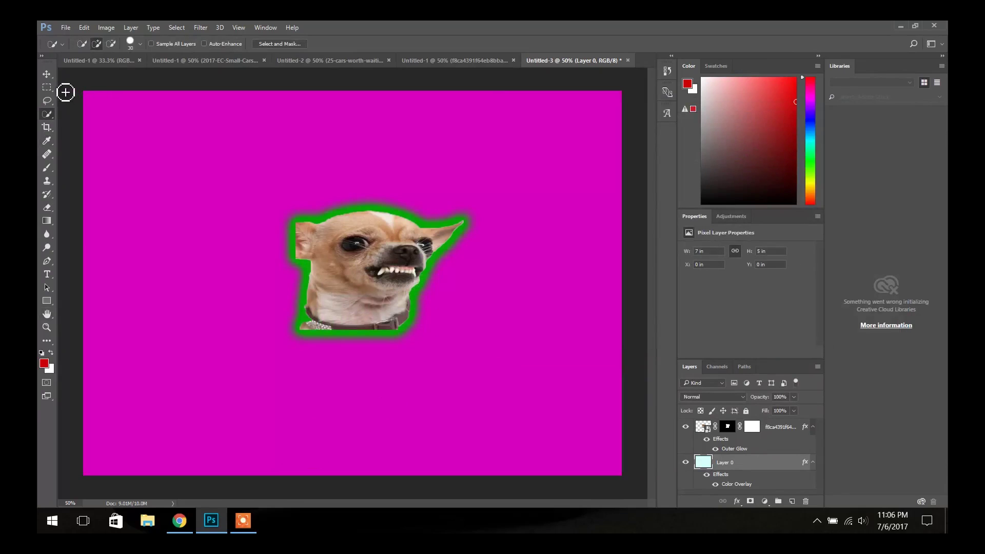
Step: Move the glowing dog down-left and draw a text box near the poster's top
left_click(47, 74)
left_click_drag(357, 275, 281, 318)
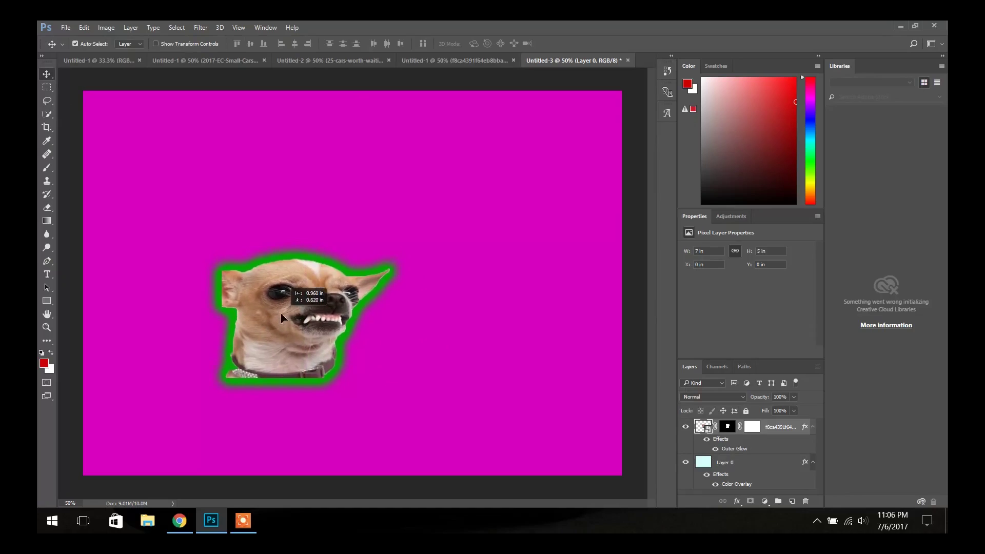
left_click_drag(281, 318, 249, 338)
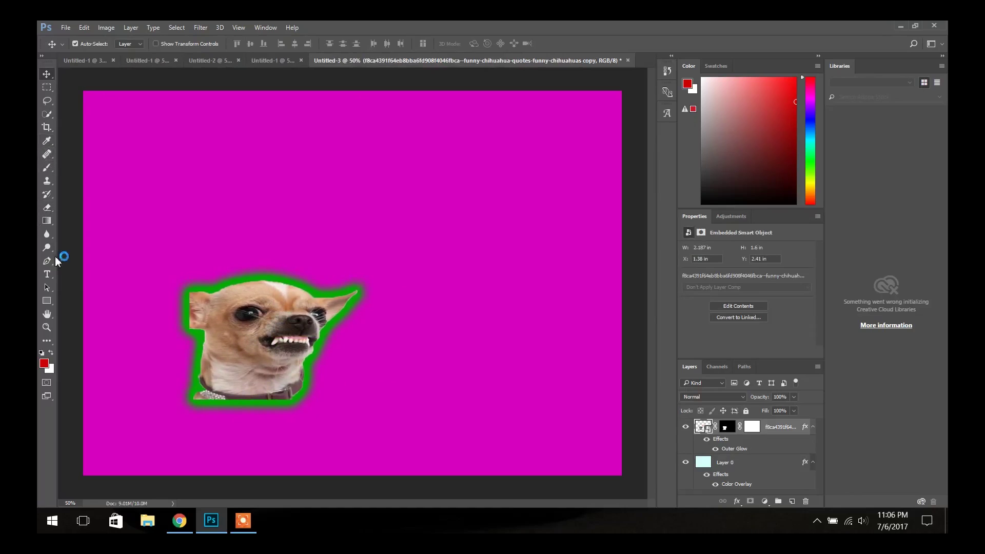
left_click(47, 274)
left_click_drag(178, 151, 507, 219)
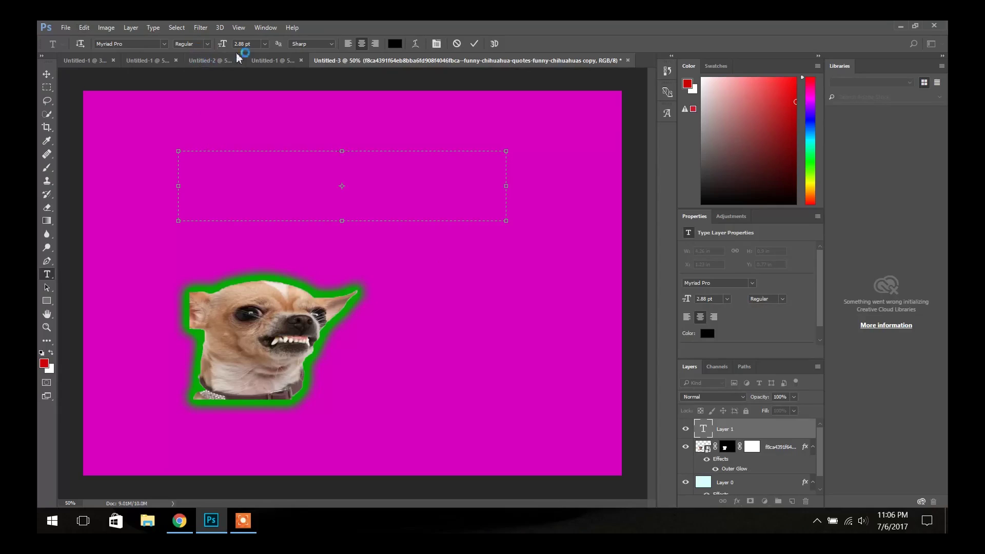
Step: Type the 60 pt title 'My Dog Is MAd', widening the text box to fit
left_click(266, 44)
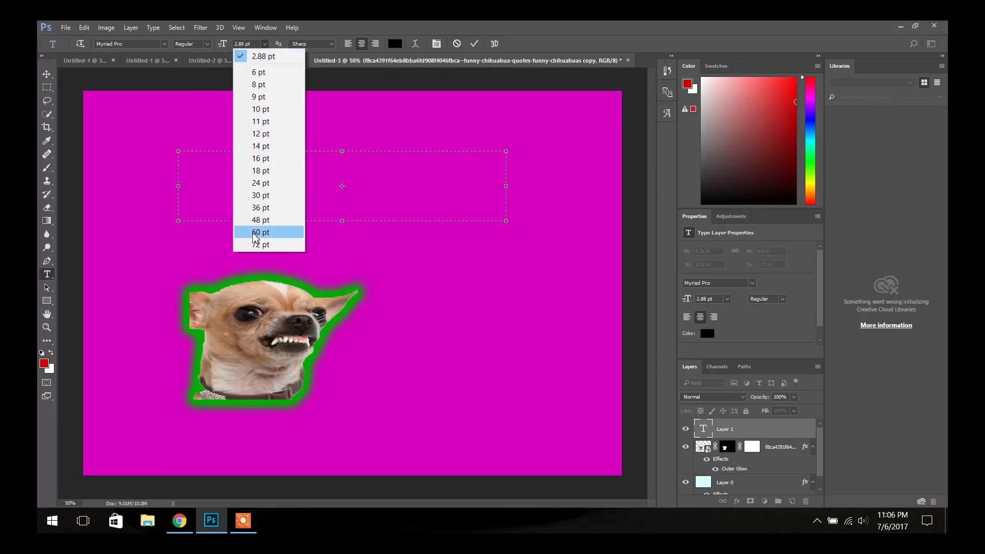
left_click(264, 225)
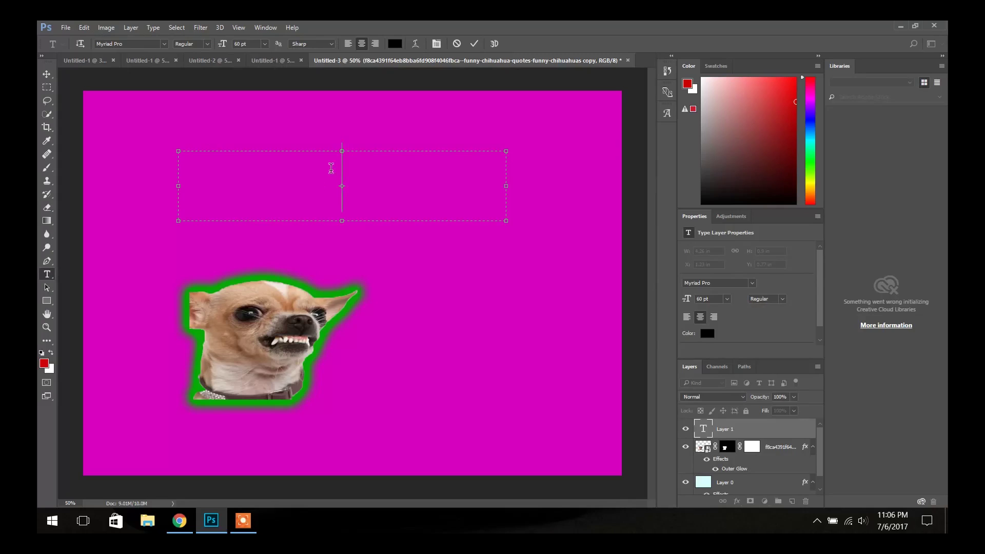
type("M")
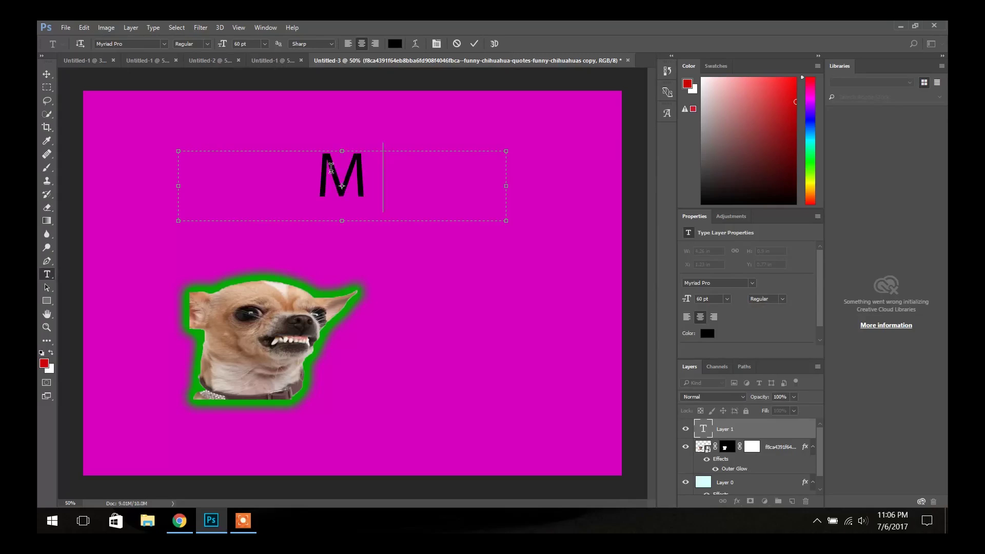
type("y")
key("ctrl+a")
type("D")
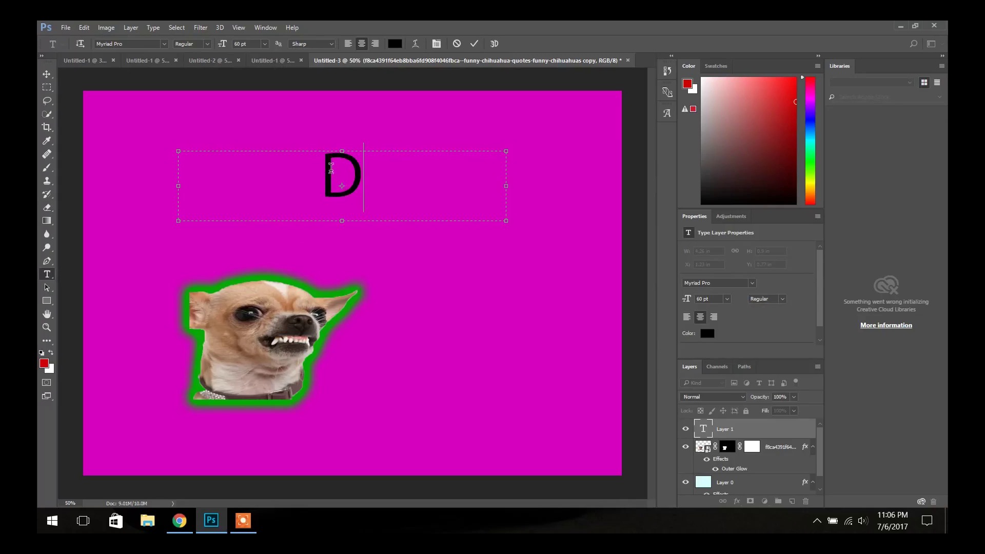
key("BackSpace")
type("M")
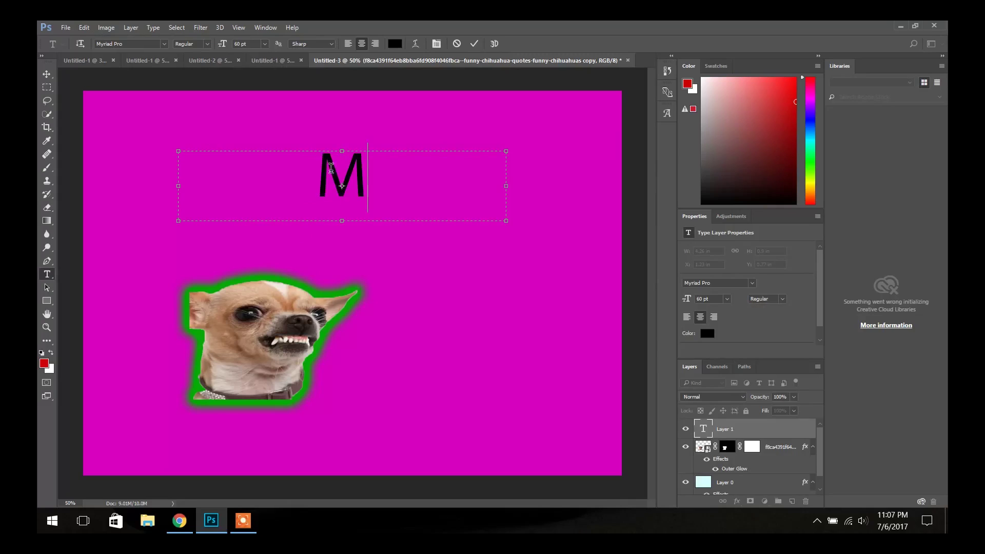
type("y Do")
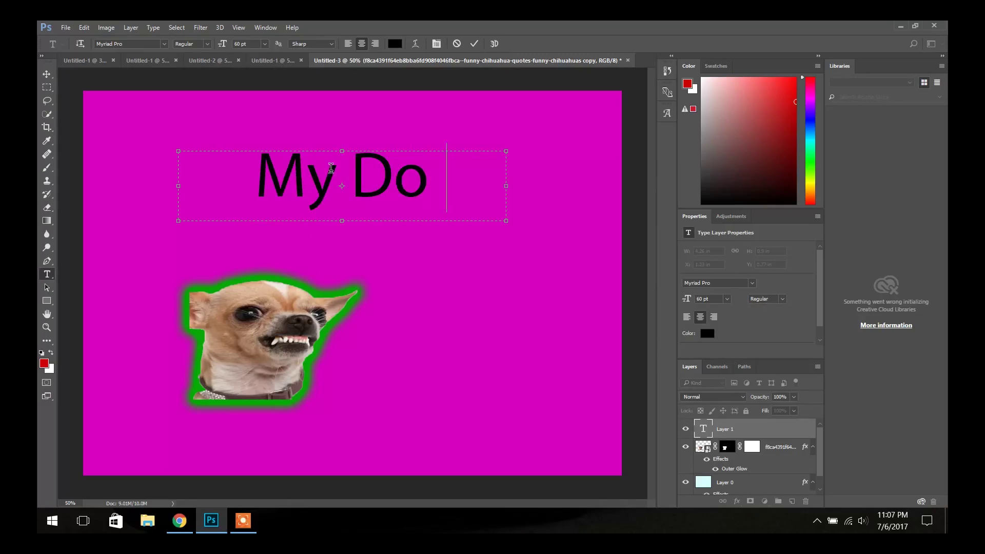
type("g I")
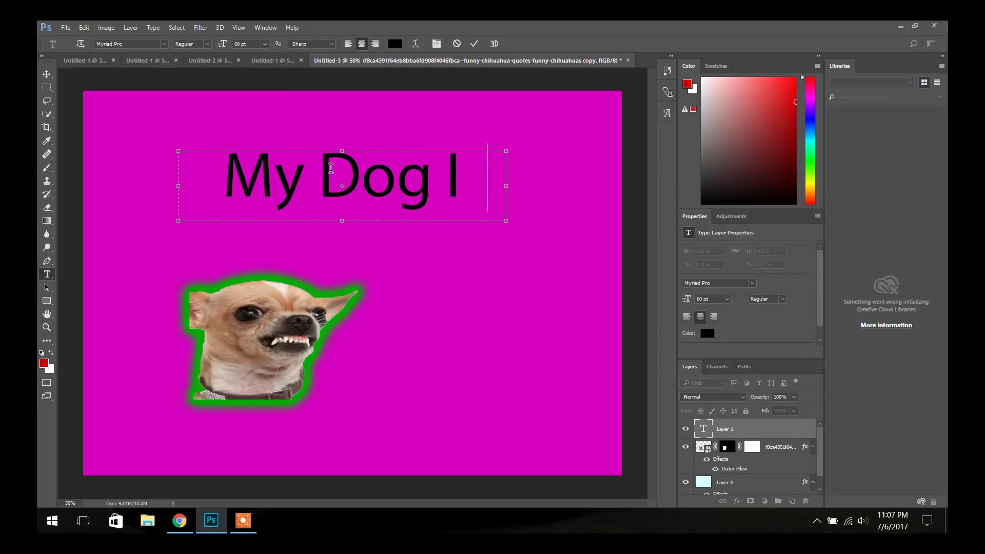
type("s")
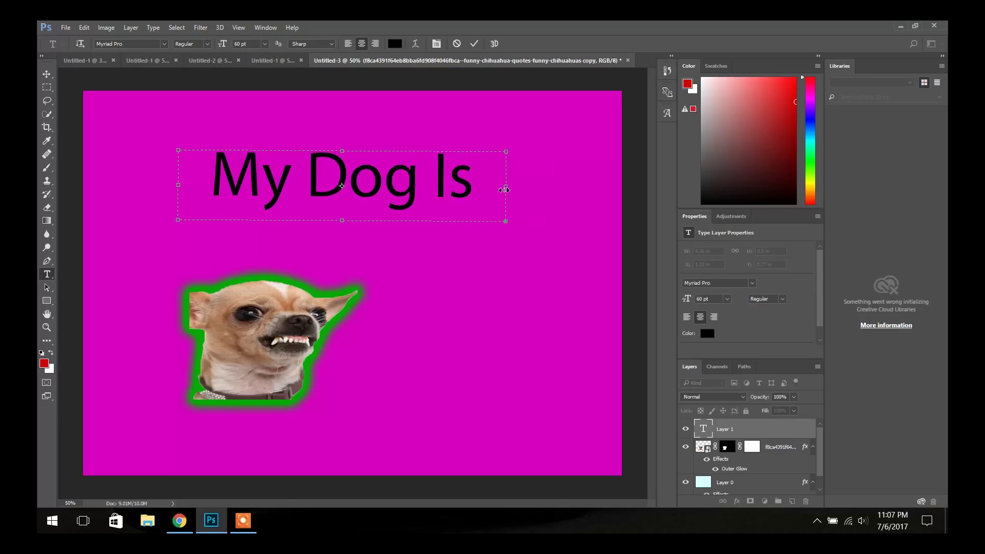
left_click_drag(514, 187, 583, 184)
type("MAd")
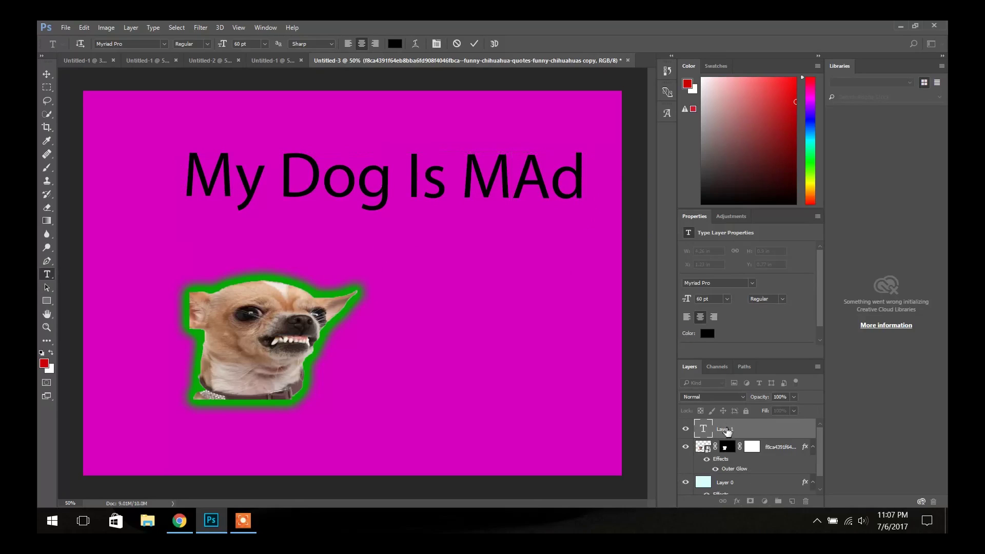
left_click(727, 429)
Step: Add a red (ff0001) Outer Glow to the title layer
right_click(727, 429)
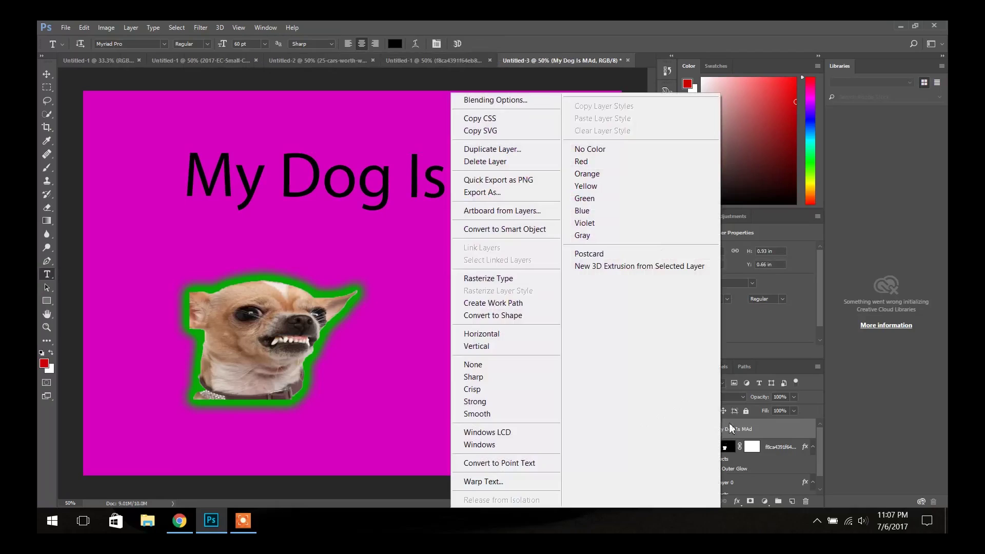
left_click(530, 101)
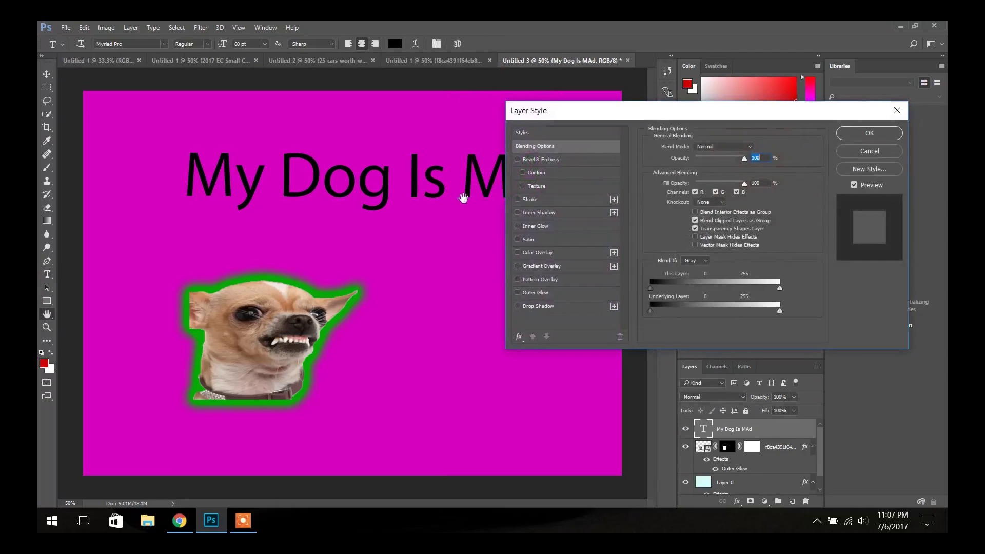
left_click(528, 292)
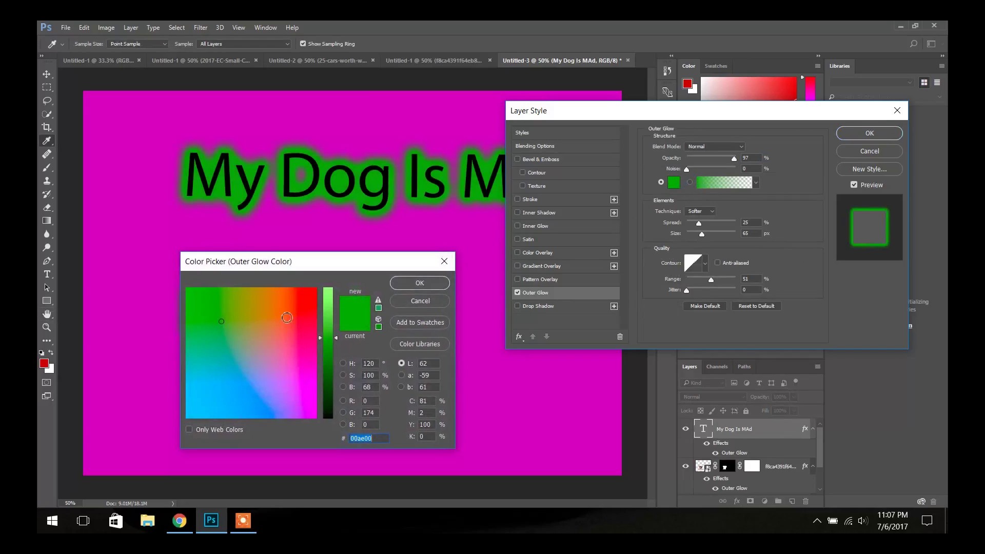
left_click_drag(287, 317, 310, 309)
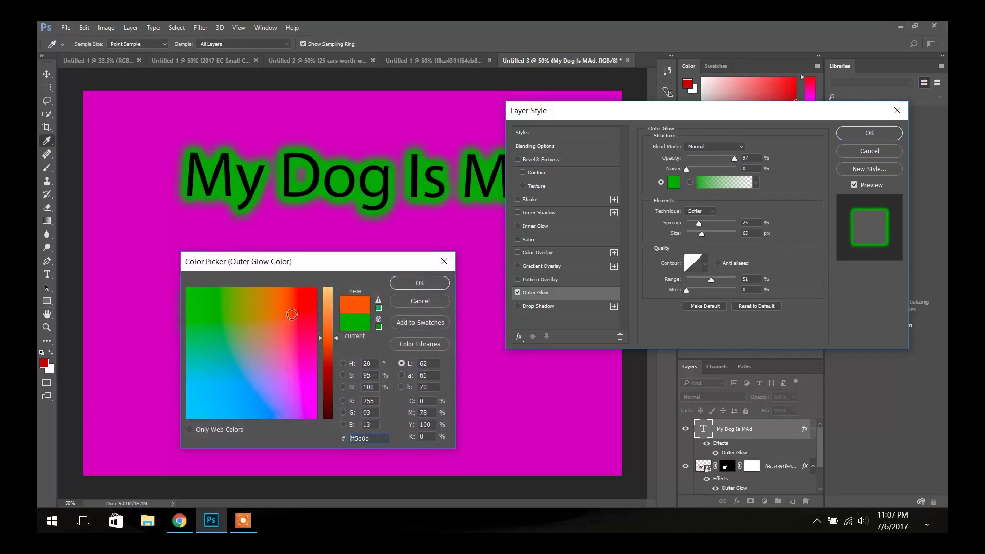
left_click(413, 290)
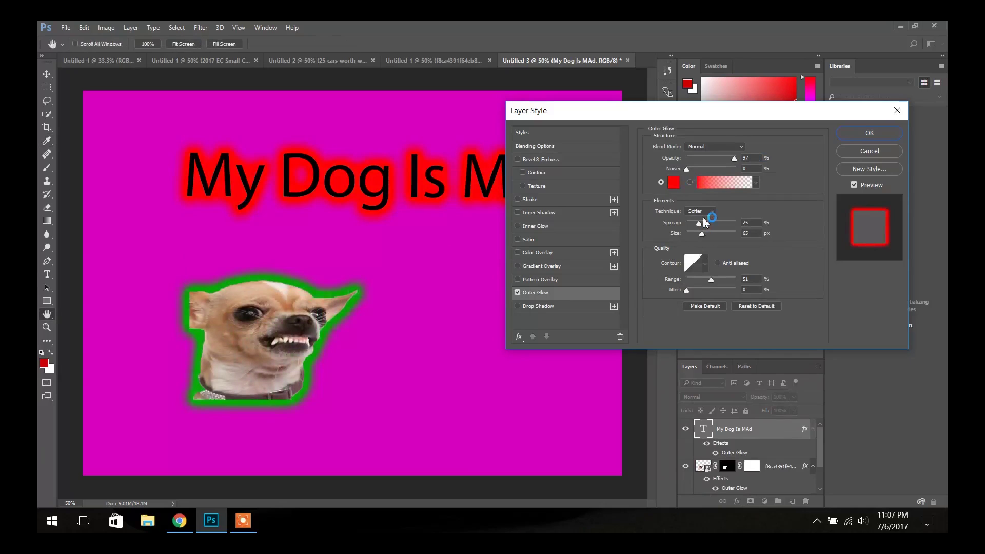
Step: Tighten the red glow's size and spread and set its blend mode to Normal
mouse_move(702, 233)
left_mouse_down()
mouse_move(694, 234)
mouse_move(706, 224)
mouse_move(690, 225)
mouse_move(706, 221)
left_mouse_up()
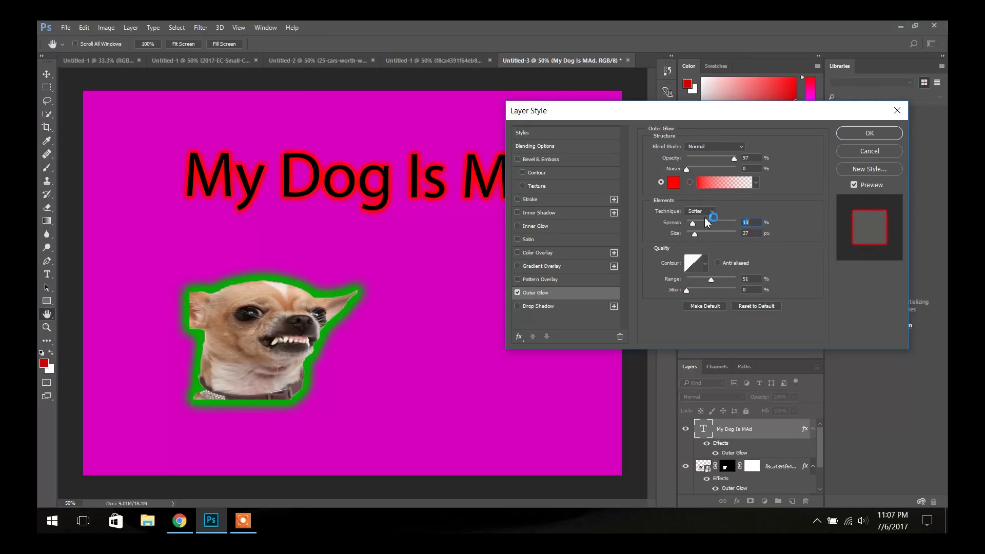
left_click(713, 146)
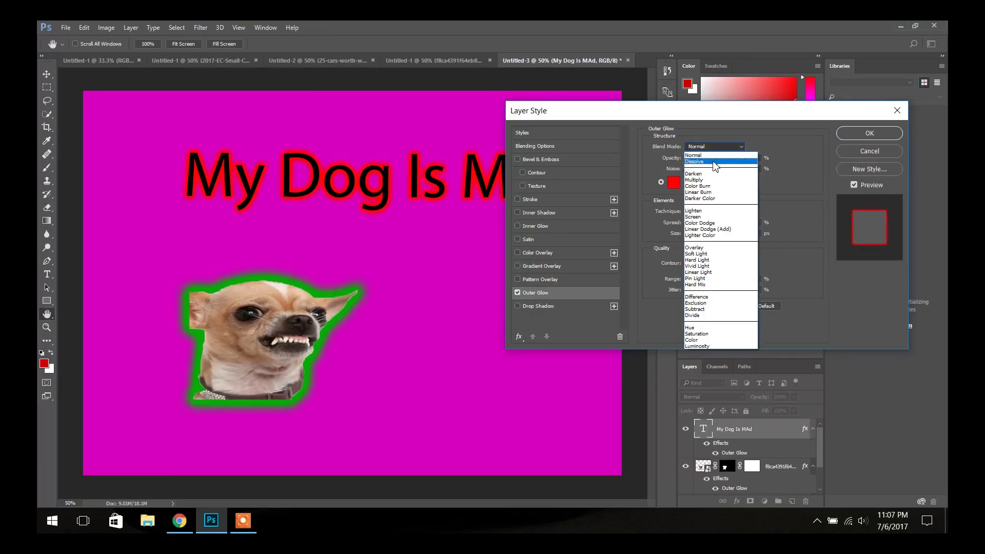
left_click(714, 153)
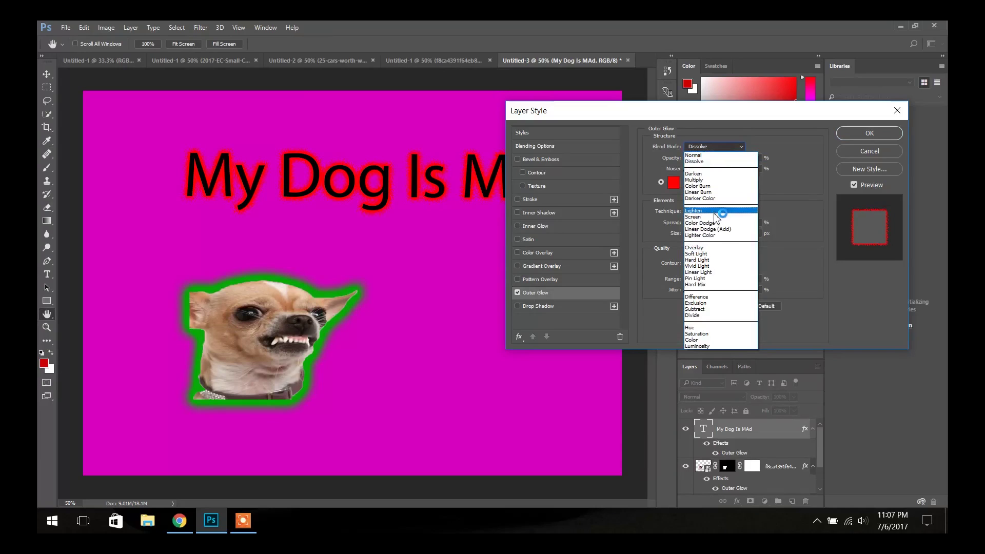
left_click(716, 217)
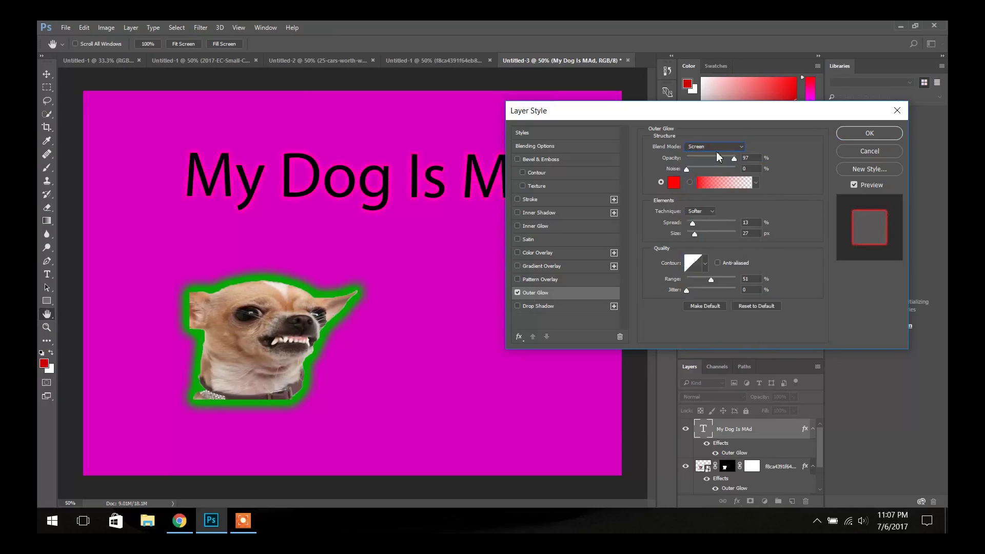
left_click(718, 147)
left_click(721, 159)
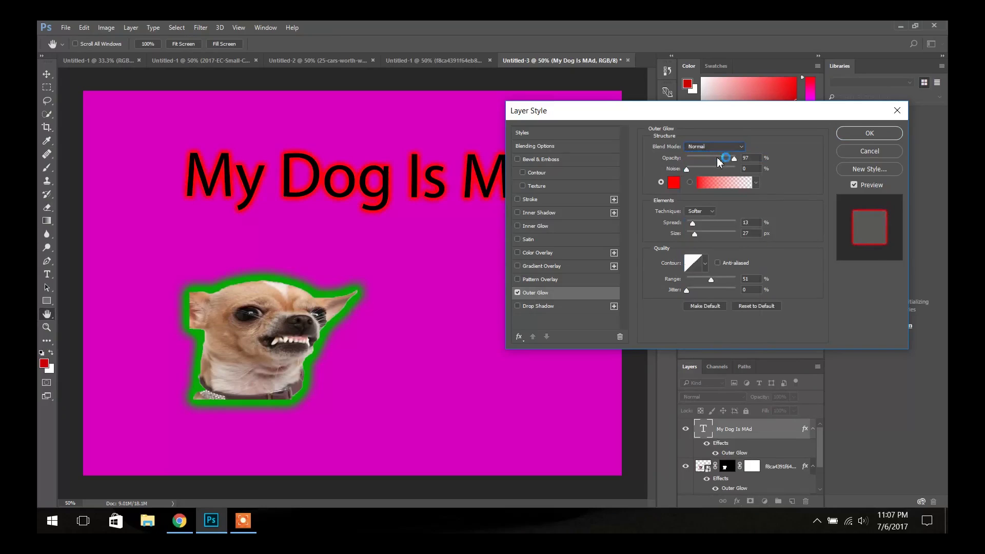
left_click(869, 134)
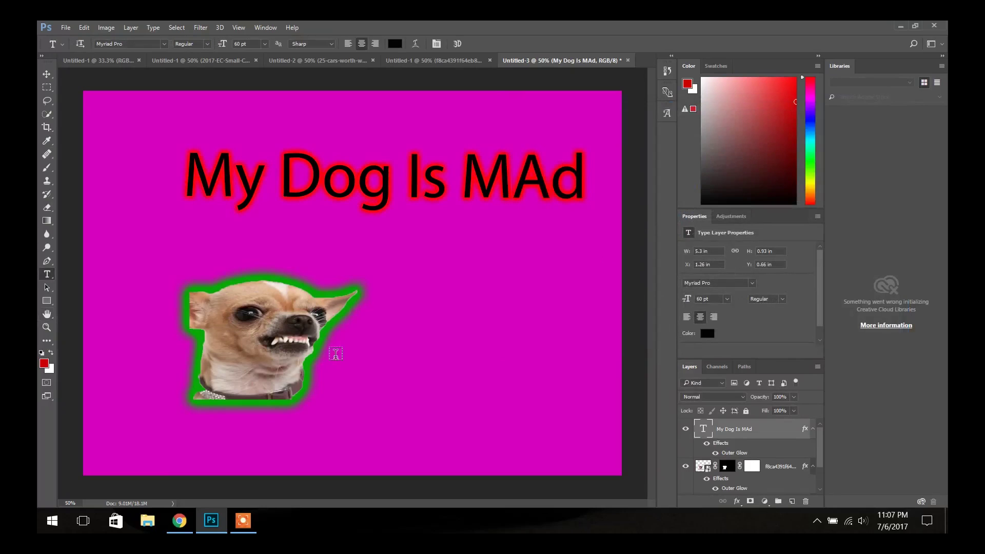
left_click(251, 526)
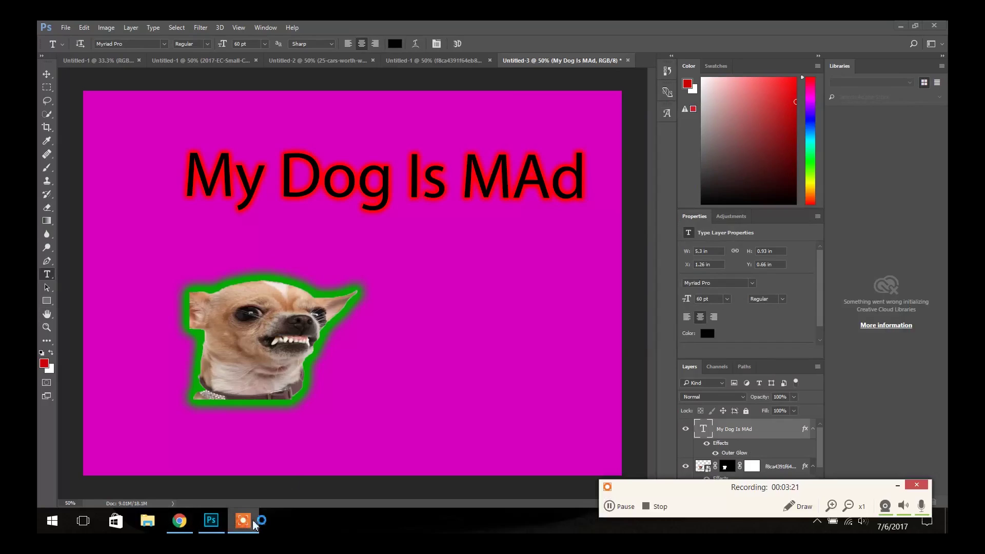